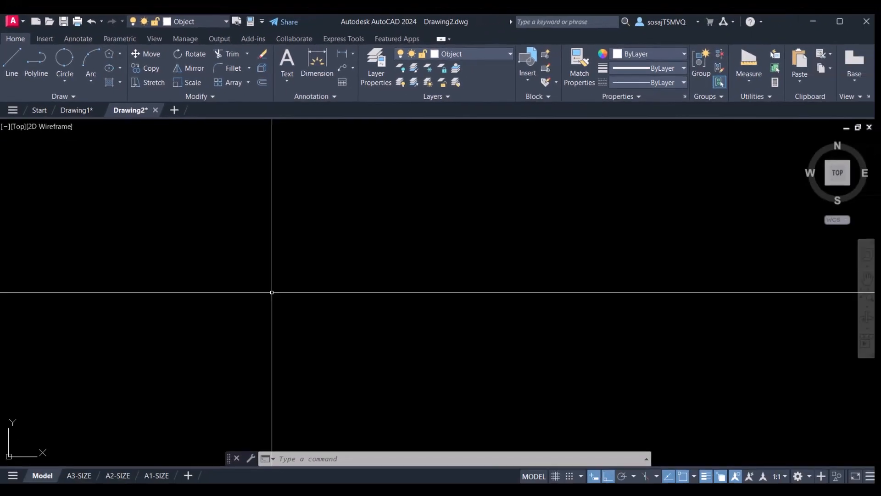
Step: Draw a five-sided polygon by its edge, with a horizontal base edge of 25
left_click(109, 54)
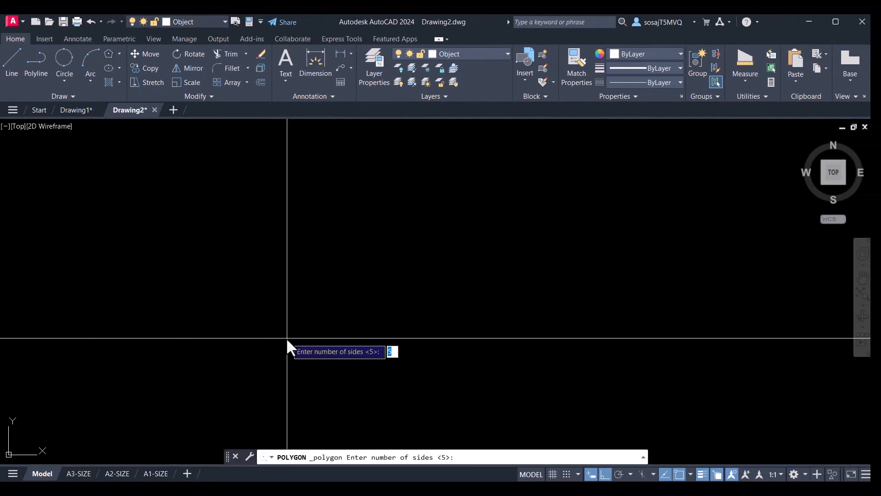
key("Return")
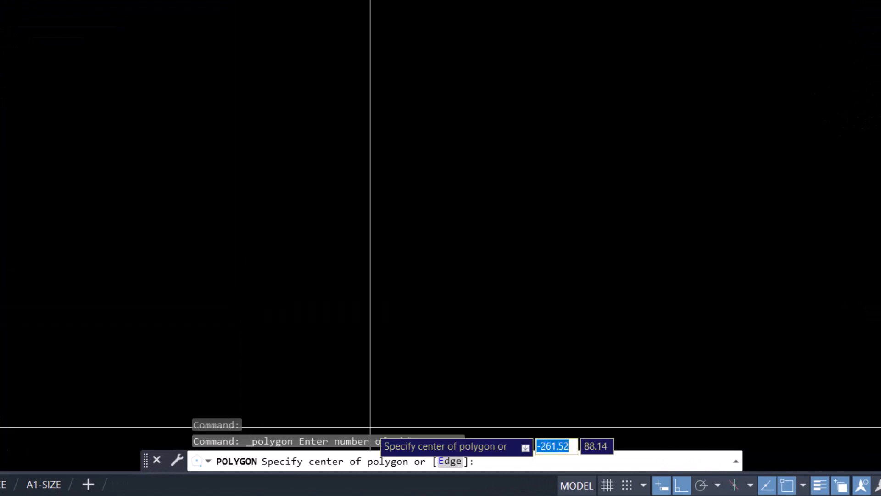
left_click(450, 461)
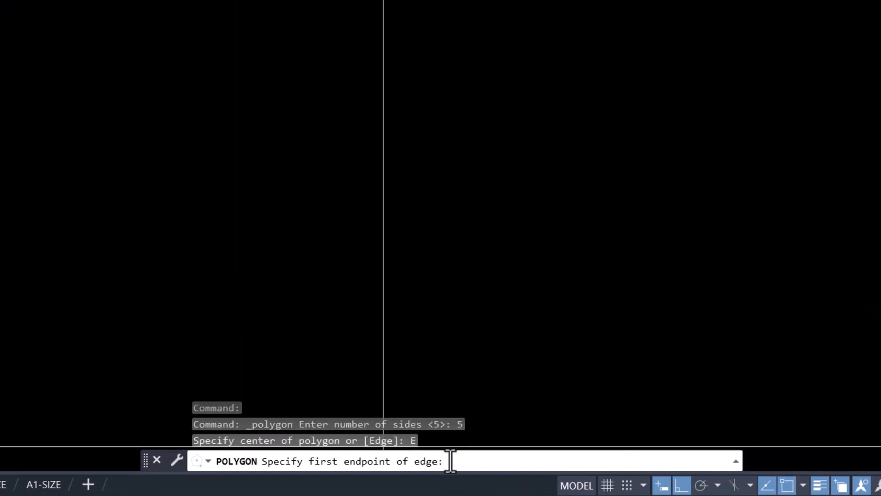
left_click(206, 330)
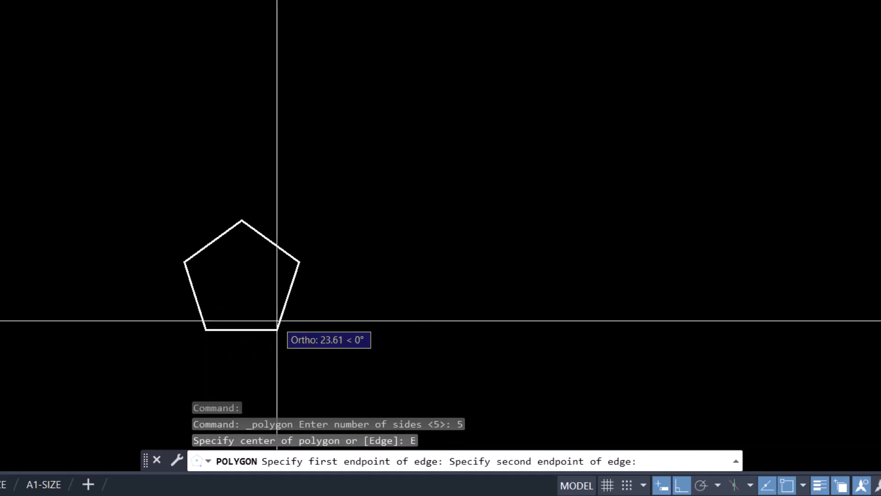
type("25")
key("Return")
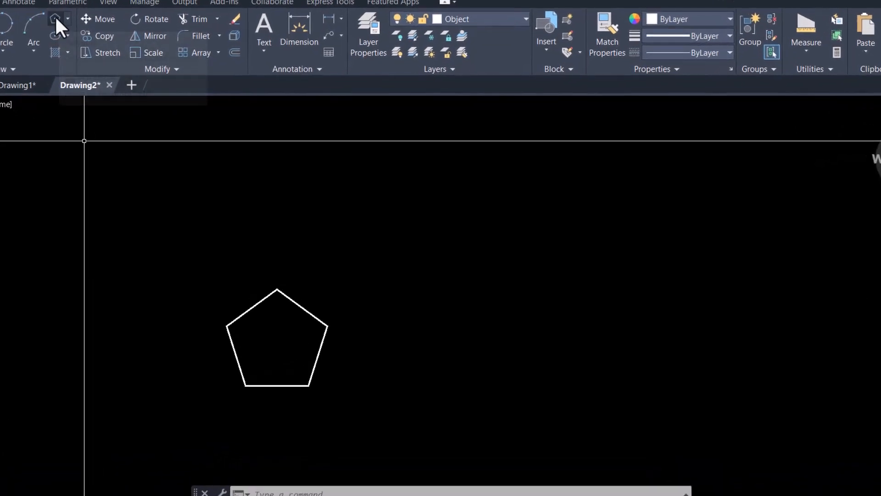
Step: Draw a six-sided polygon centred on the pentagon's geometric center, inscribed in a circle of radius 30
left_click(54, 17)
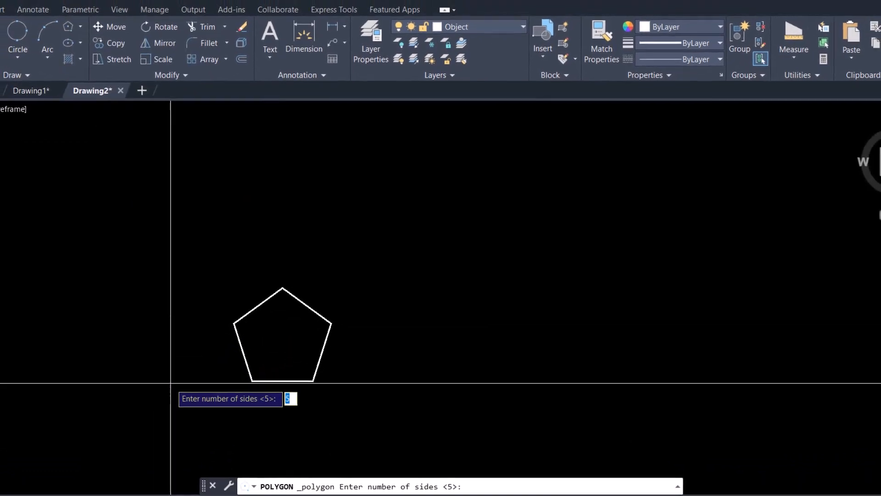
type("6")
key("Return")
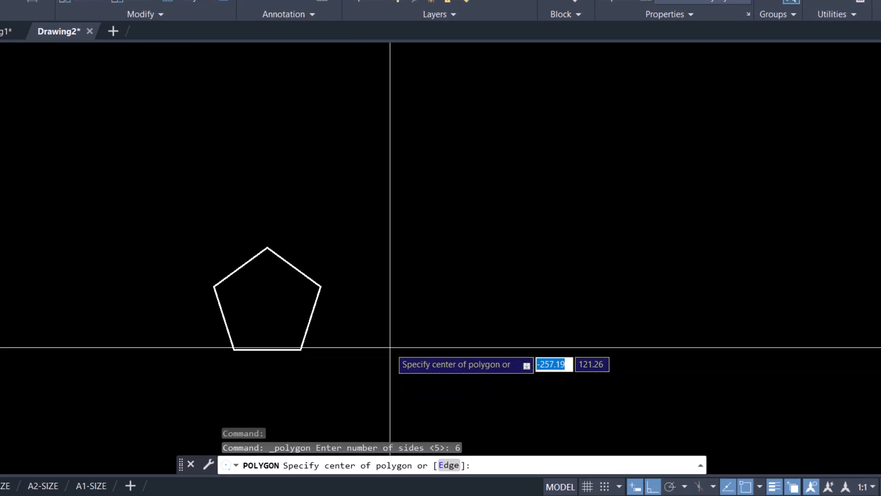
right_click(408, 278, "shift")
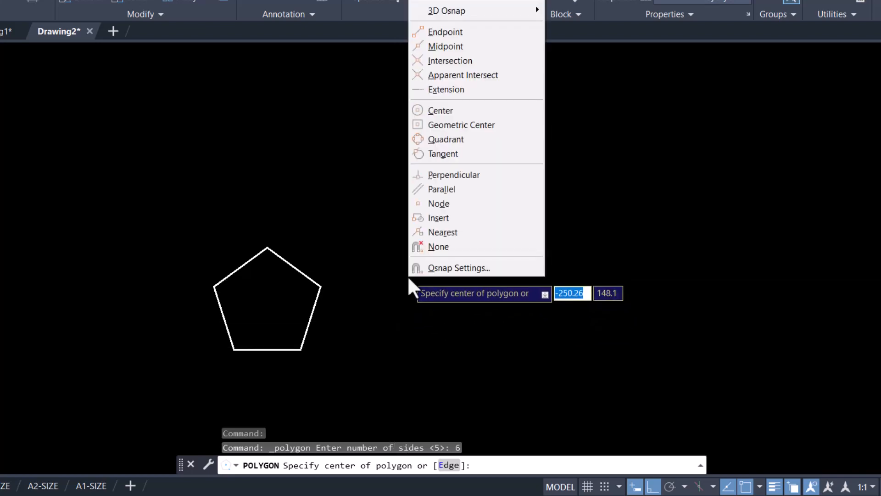
left_click(463, 125)
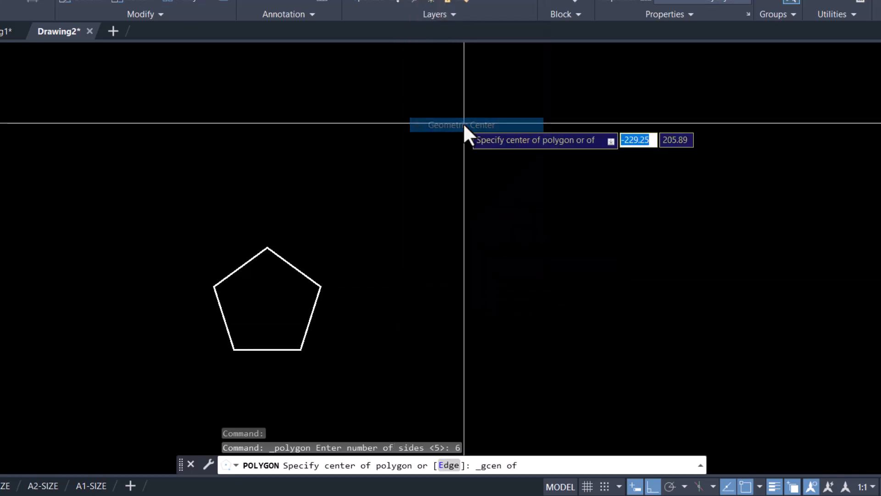
left_click(317, 289)
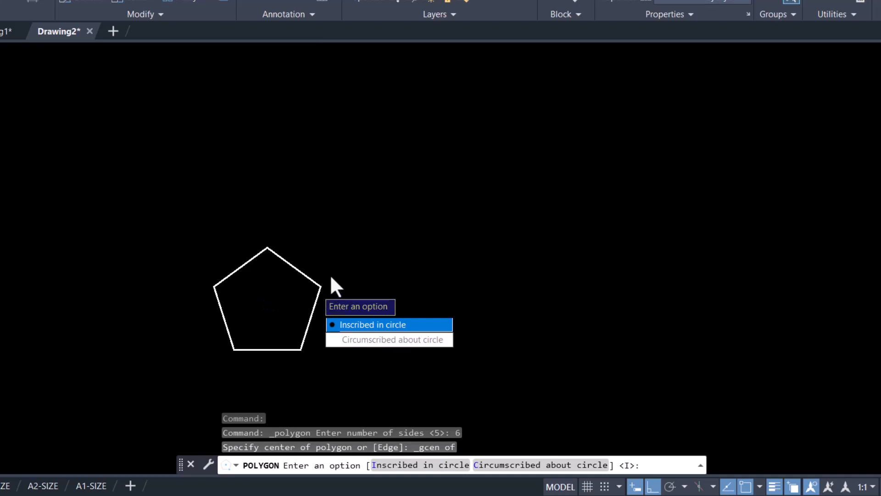
left_click(358, 328)
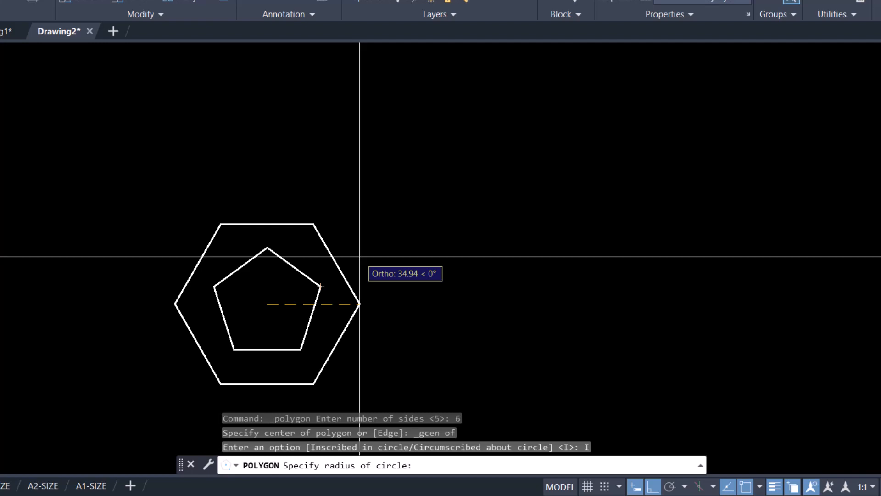
type("30")
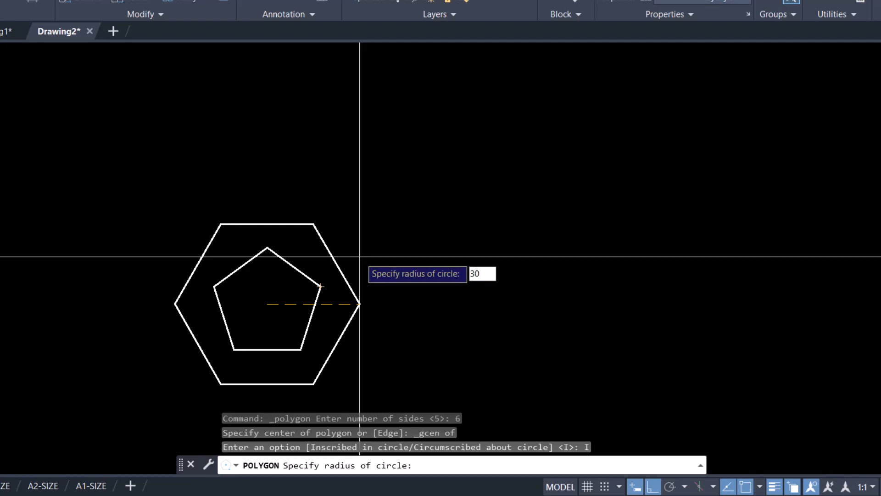
key("Return")
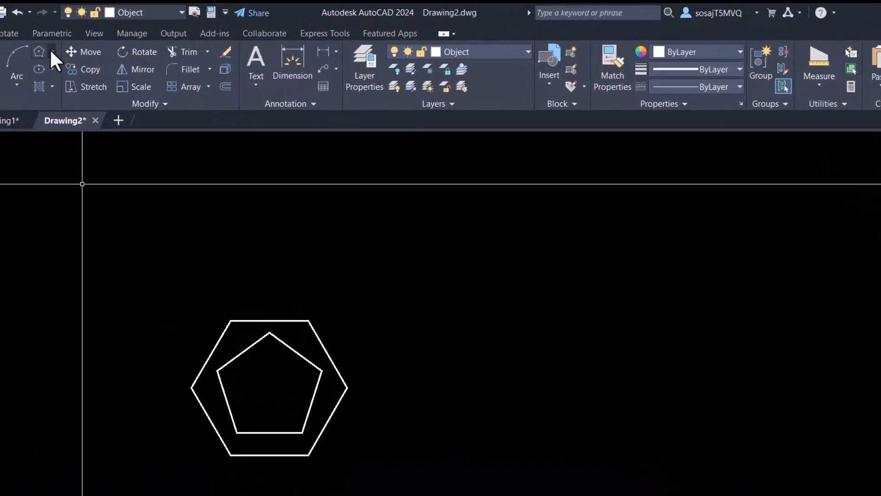
Step: Draw a rectangle 30 wide and 40 high upward from the left end of the hexagon's top edge
left_click(51, 50)
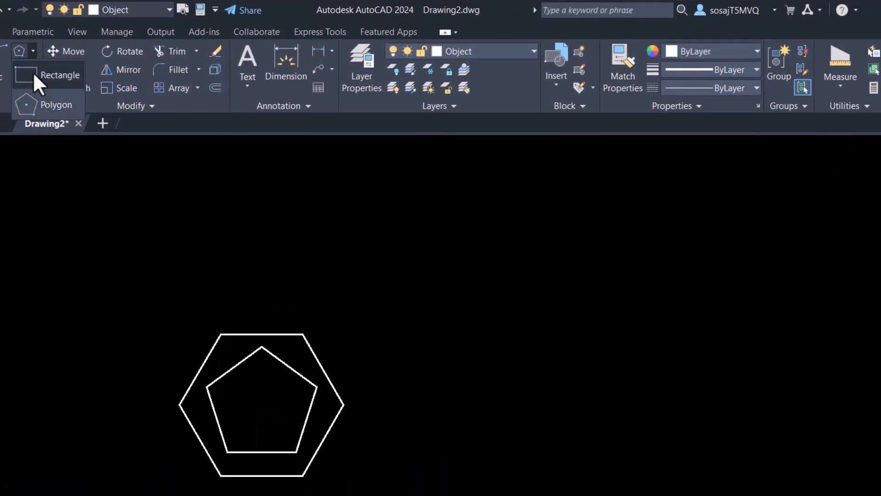
left_click(33, 74)
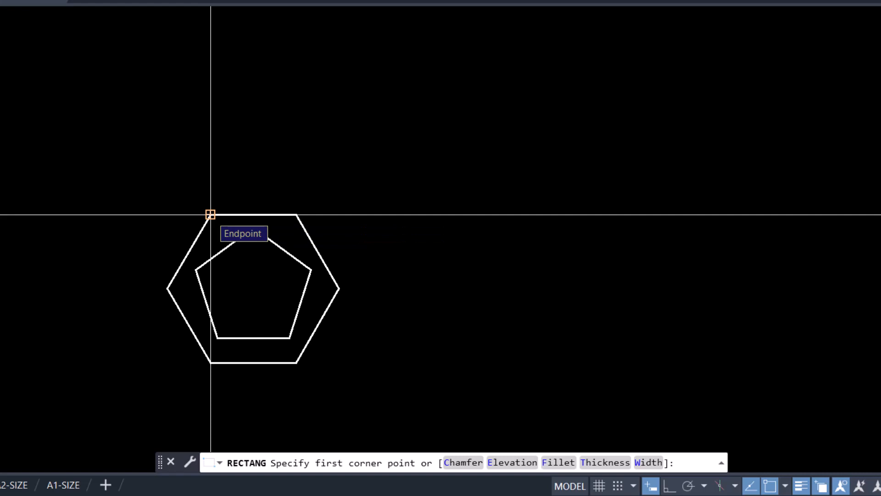
left_click(210, 214)
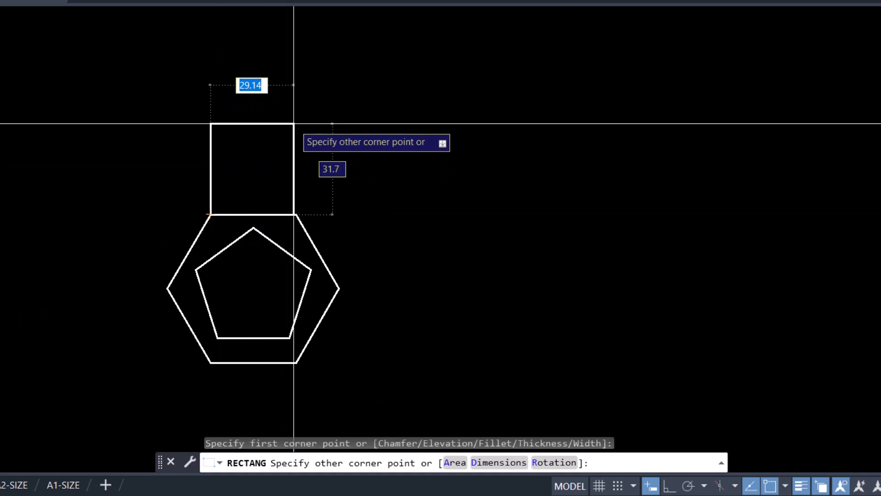
type("30")
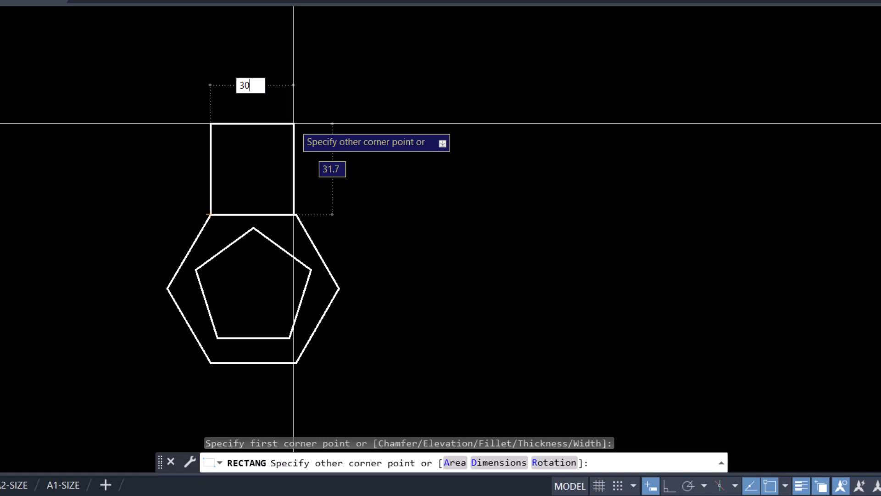
key("Tab")
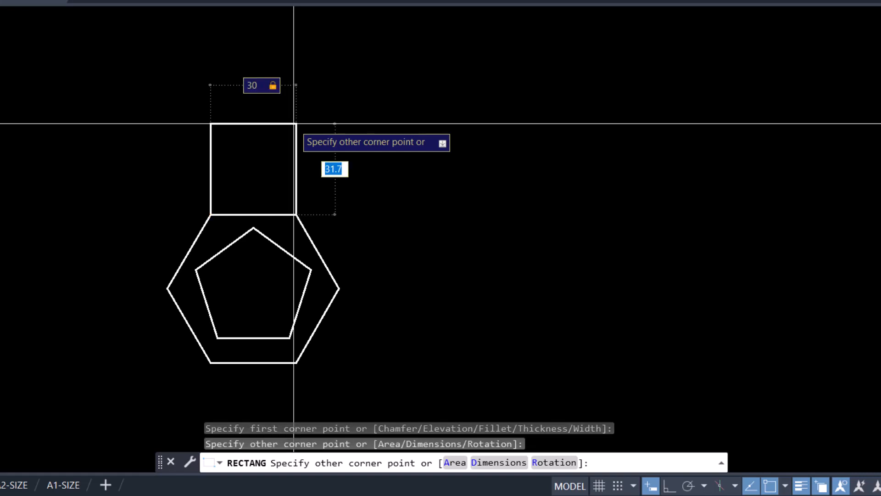
type("40")
key("Return")
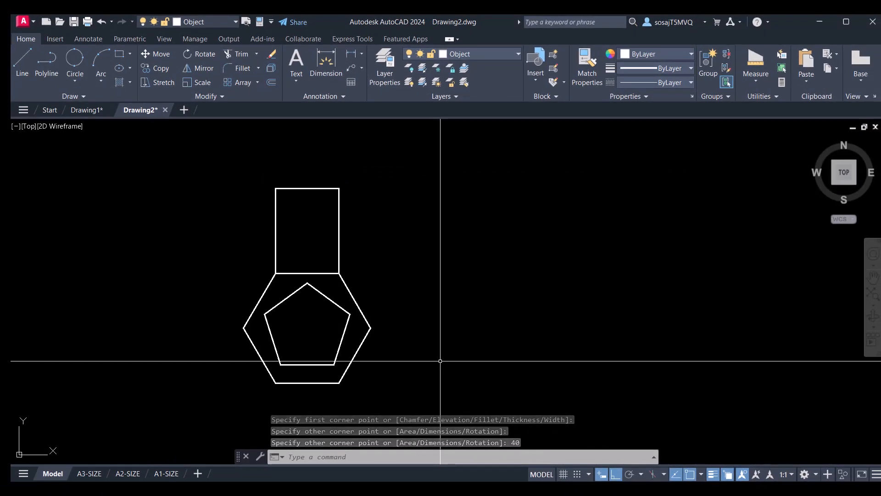
Step: Add a linear dimension to the pentagon's bottom edge, placed below the hexagon
left_click(351, 51)
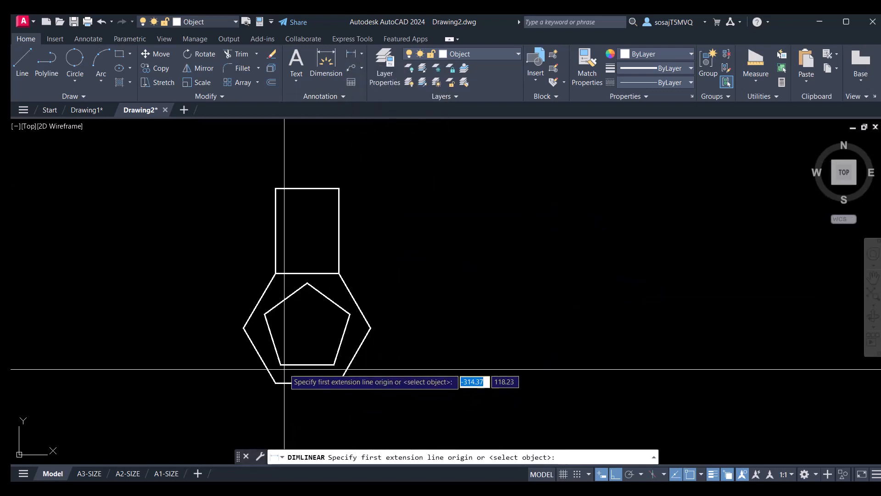
left_click(280, 365)
left_click(330, 368)
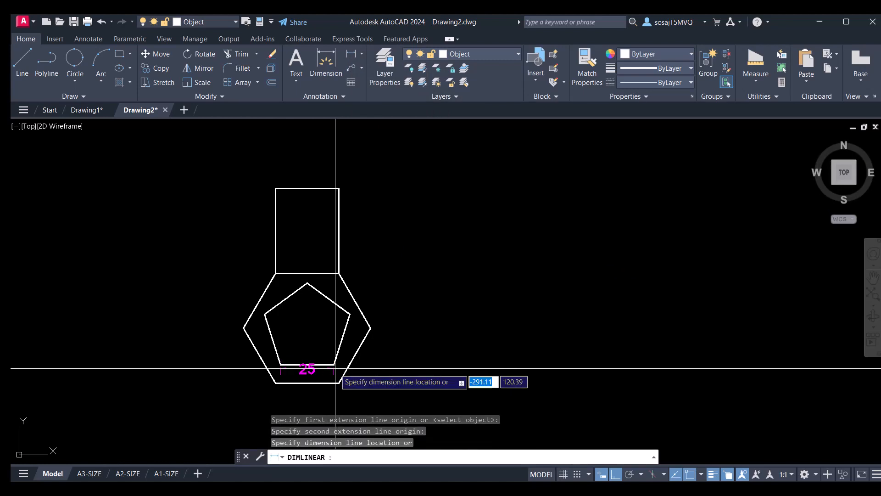
left_click(328, 410)
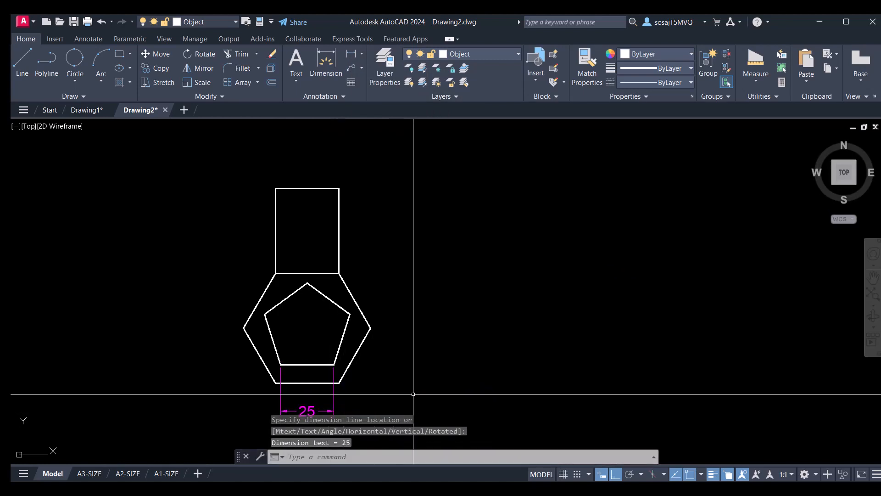
Step: Make the Hidden layer current and draw a 3-point circle through three of the hexagon's vertices
middle_click_drag(412, 361, 404, 336)
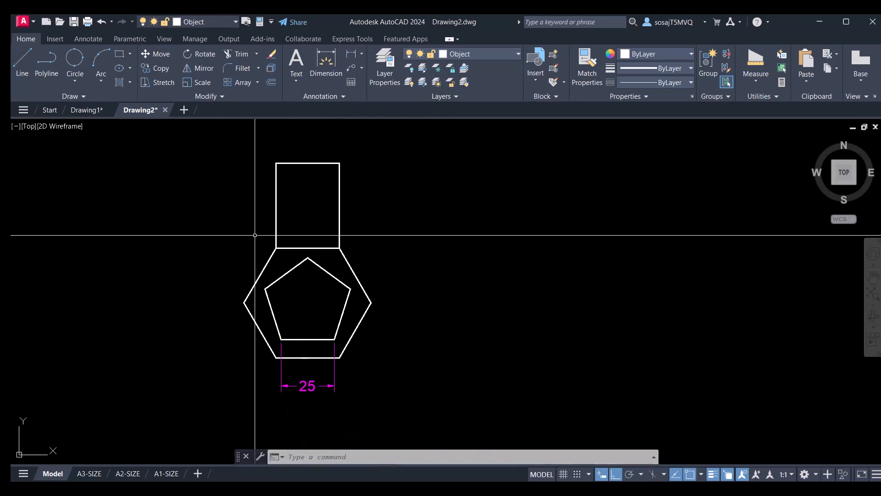
left_click(486, 54)
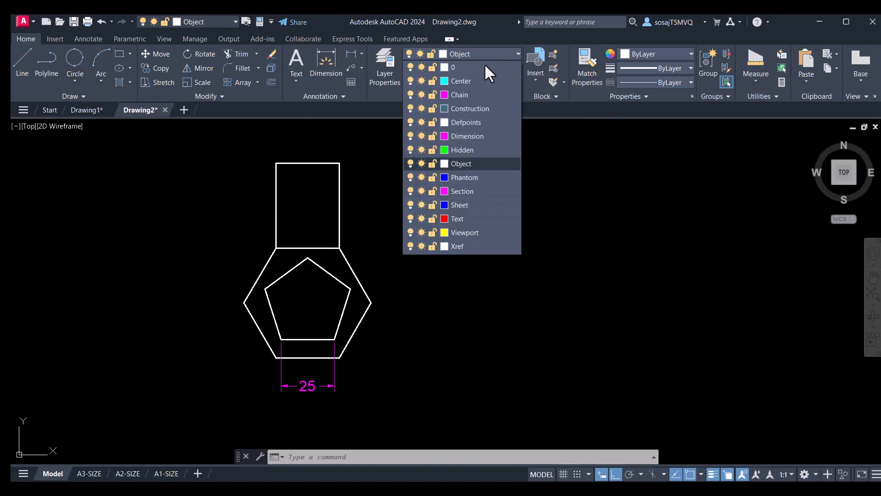
left_click(475, 151)
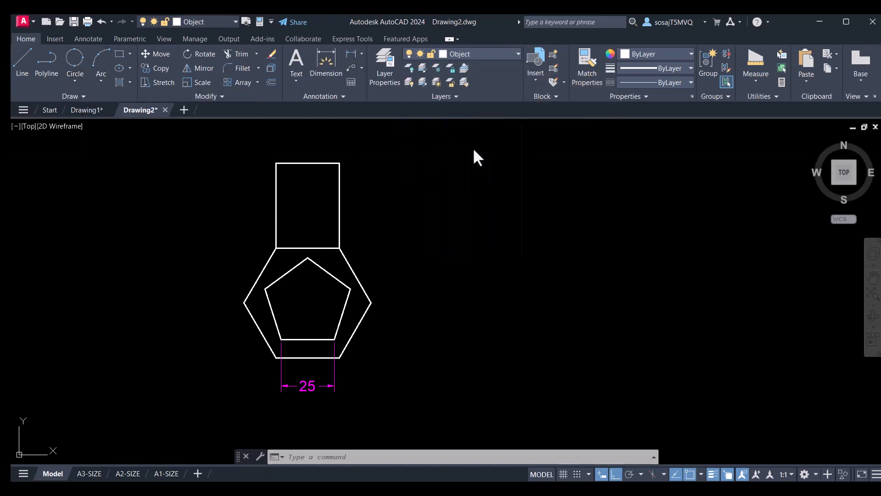
left_click(75, 84)
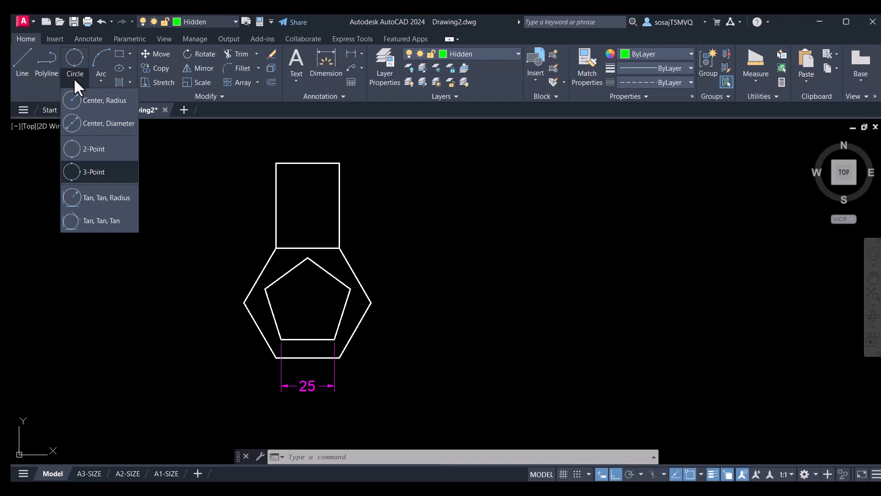
left_click(94, 176)
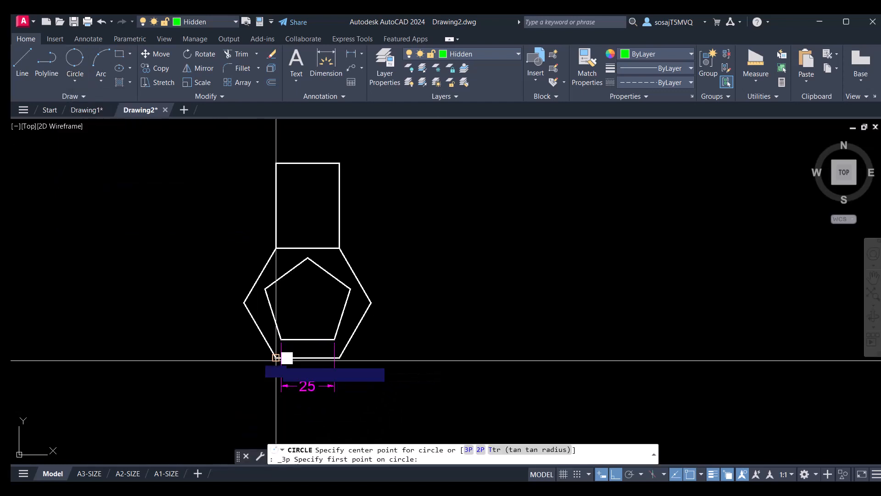
left_click(276, 358)
left_click(339, 248)
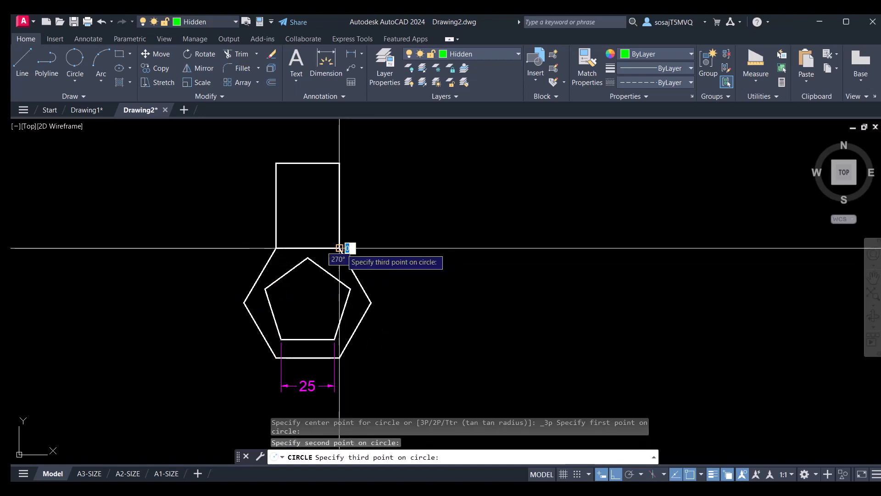
left_click(276, 249)
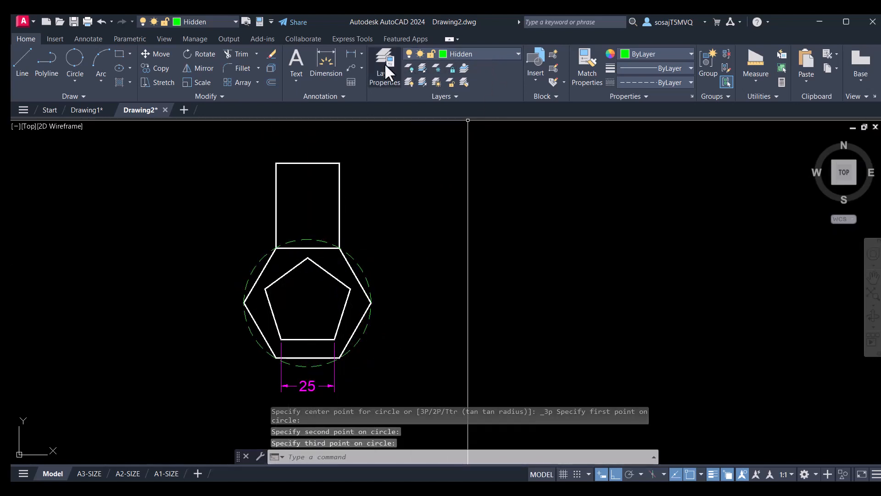
Step: Add a radius dimension to the dashed circle, placed outside its upper-left side
left_click(361, 51)
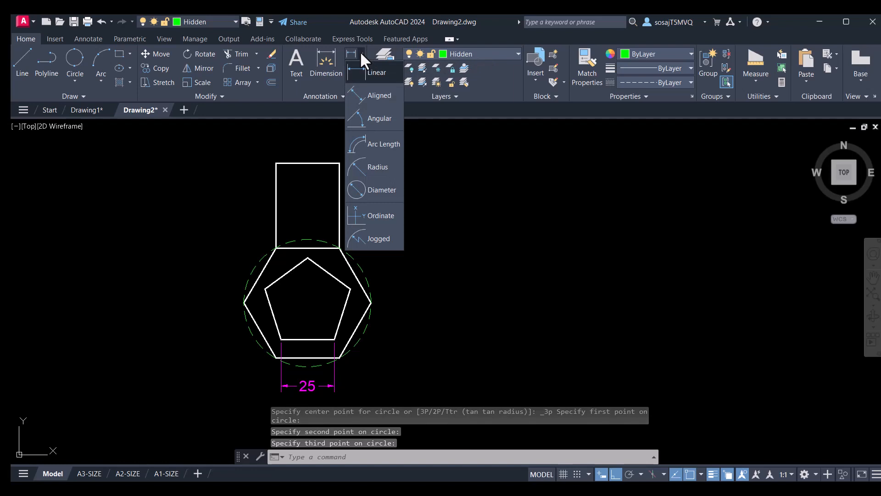
left_click(370, 165)
left_click(245, 281)
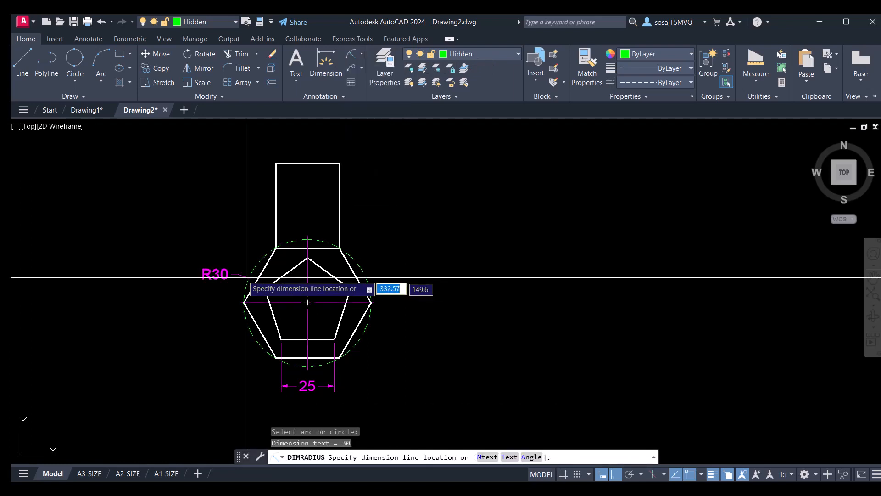
left_click(224, 252)
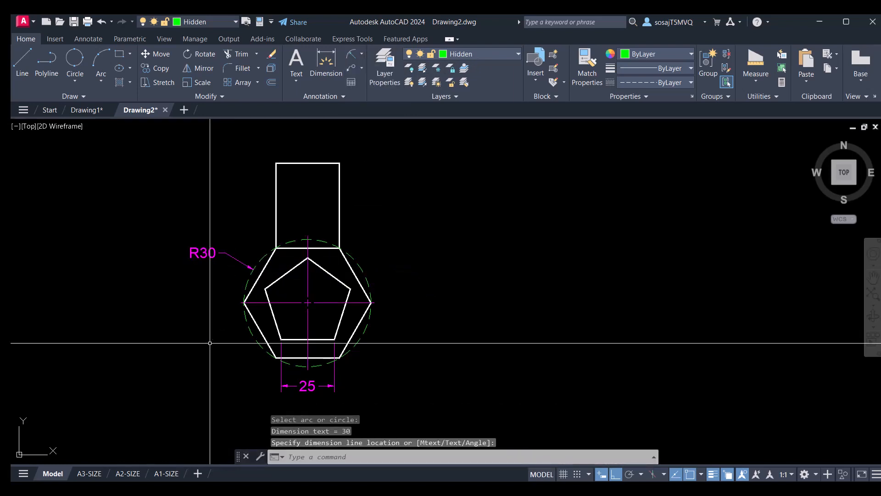
Step: Add a linear dimension for the rectangle's height, placed to the right of its right edge
scroll(211, 345, "down", 2)
middle_click_drag(279, 313, 279, 313)
mouse_move(314, 338)
middle_mouse_down()
mouse_move(354, 315)
mouse_move(440, 334)
mouse_move(415, 302)
mouse_move(396, 322)
middle_mouse_up()
scroll(360, 307, "up", 2)
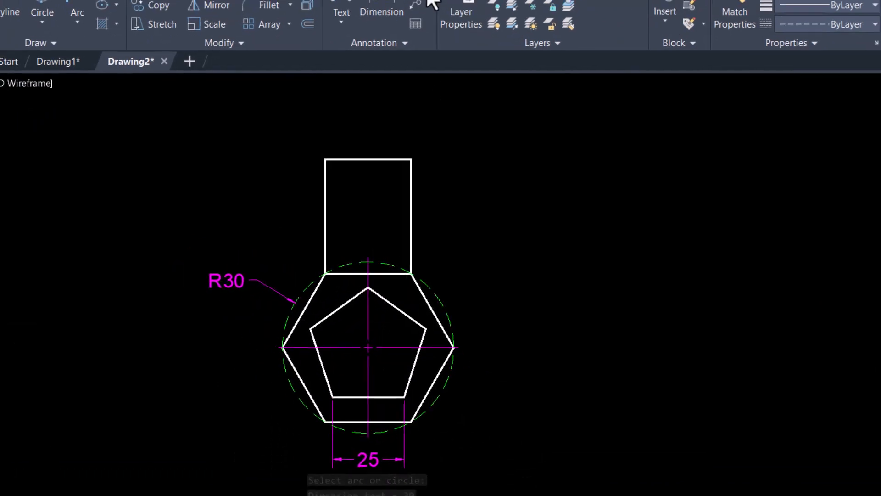
left_click(431, 12)
left_click(430, 30)
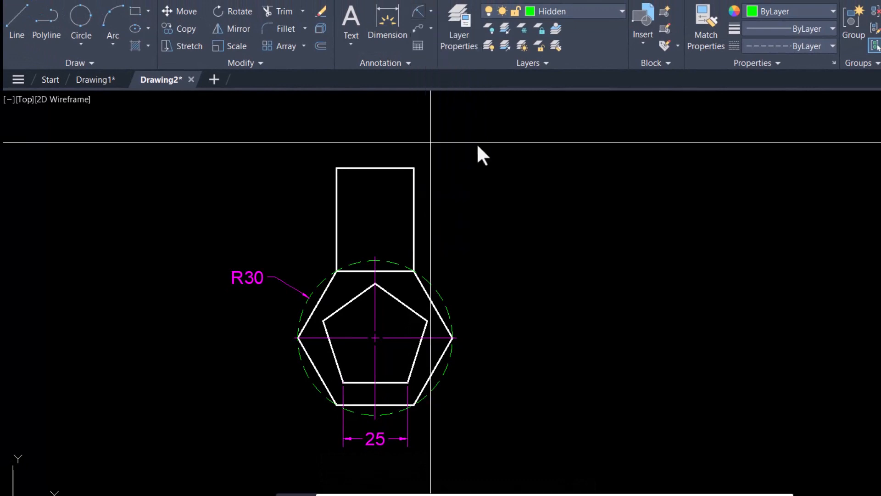
left_click(413, 270)
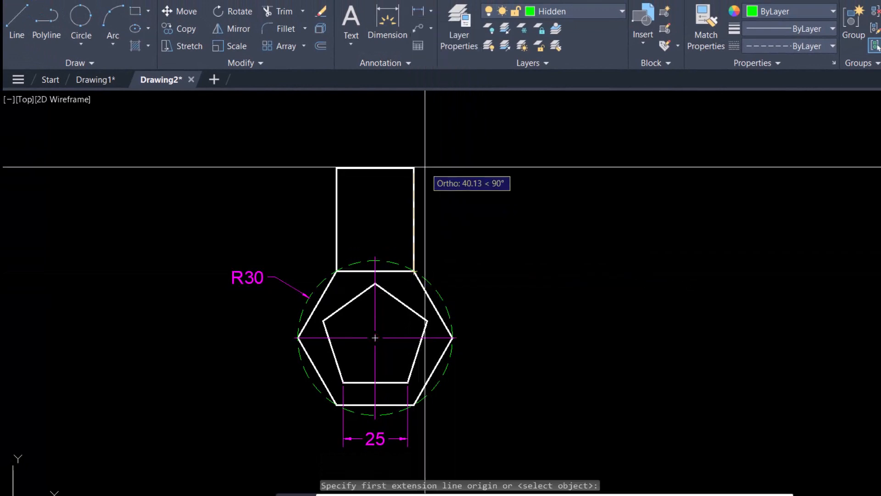
left_click(414, 168)
left_click(475, 204)
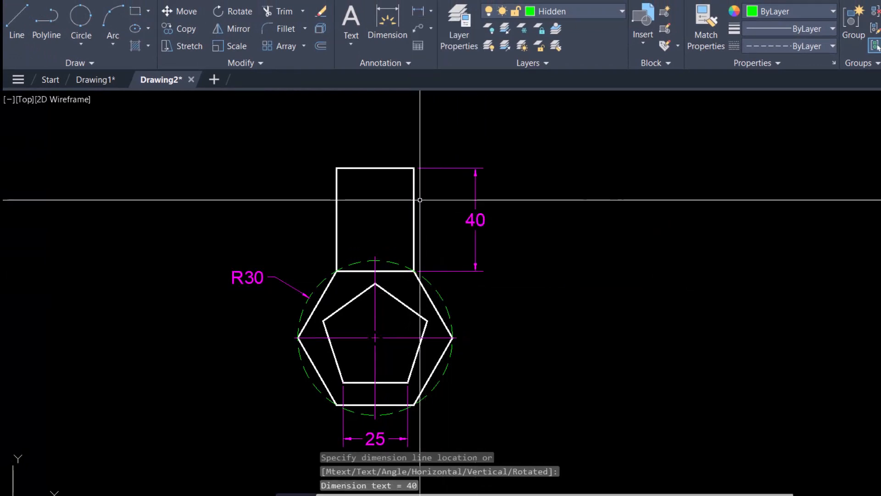
Step: Add a linear dimension for the rectangle's width, placed above its top edge
left_click(418, 11)
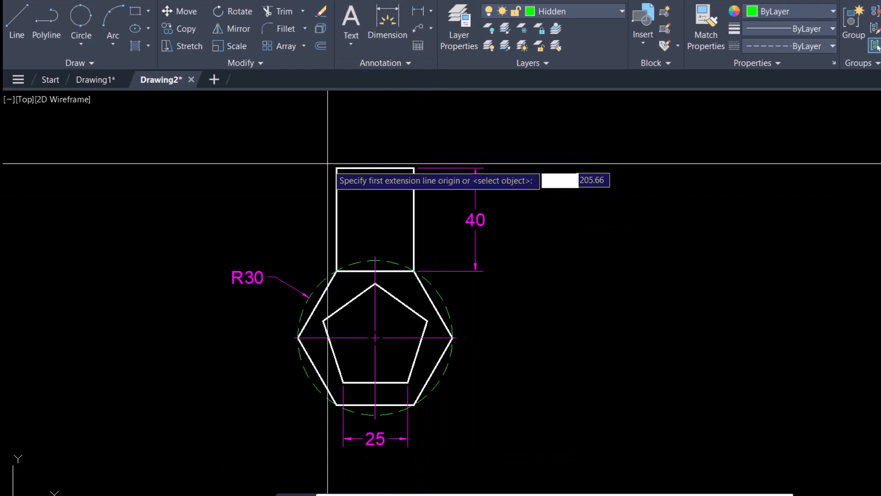
left_click(413, 168)
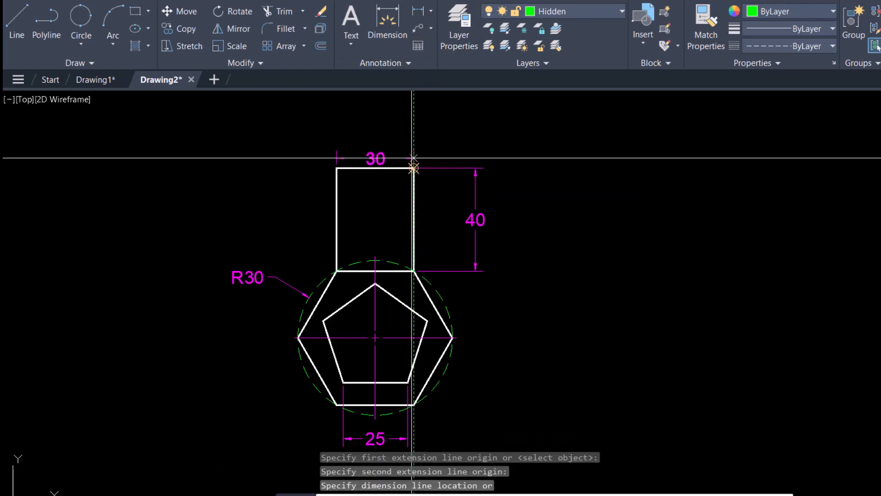
left_click(415, 143)
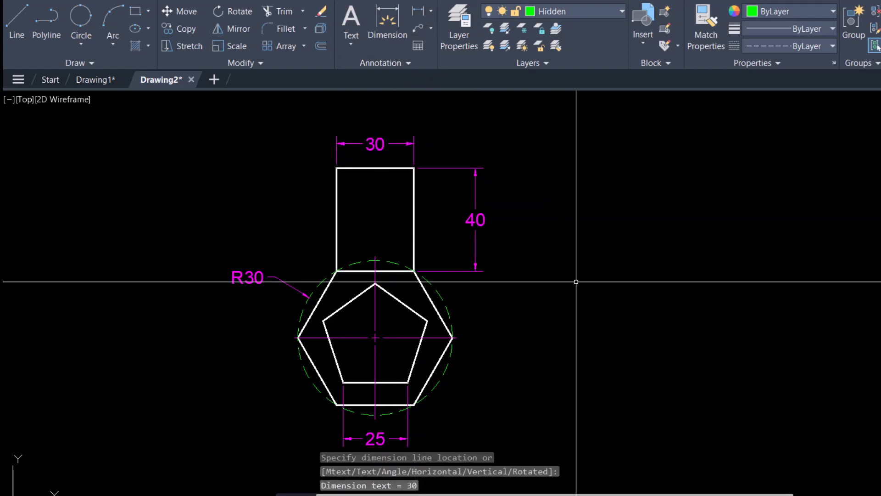